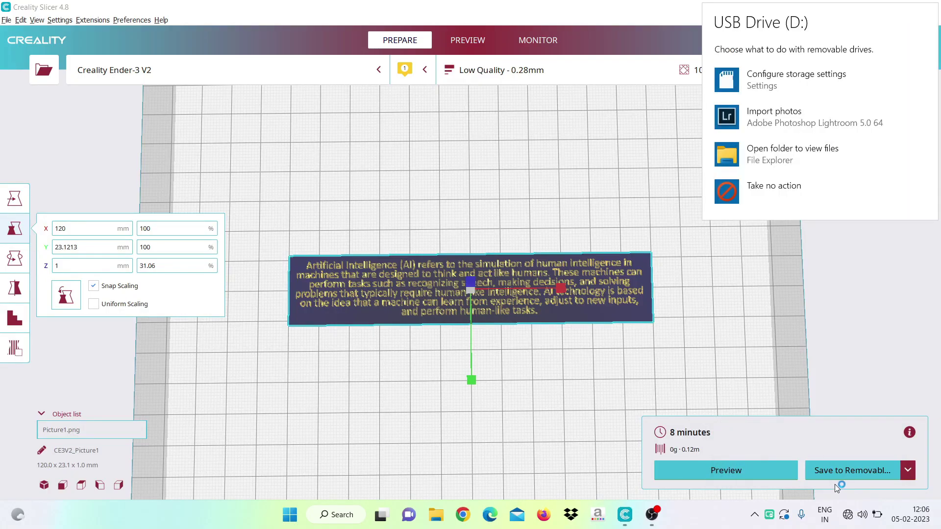
Dismiss the USB drive AutoPlay notification over the sliced text plate.
left_click(844, 471)
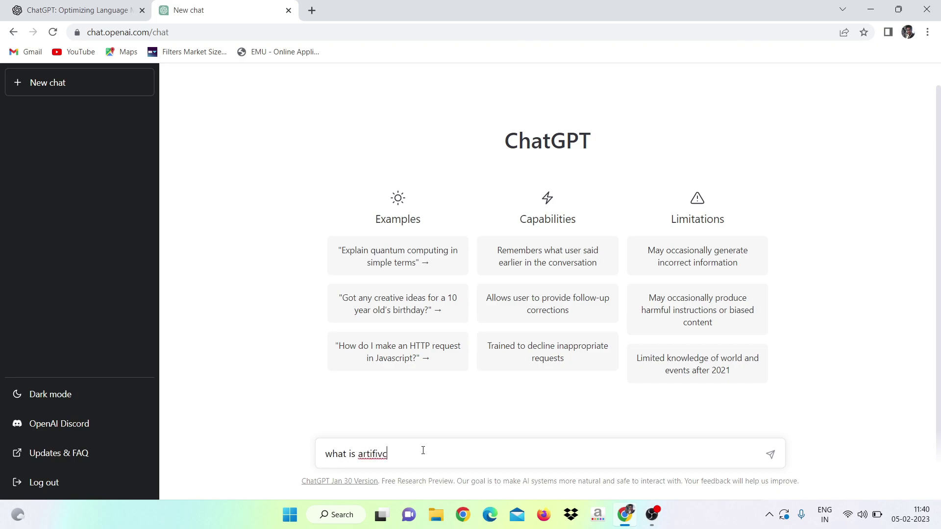
Ask ChatGPT 'what is artificial intelligence' and paste its answer onto a PowerPoint slide.
key("BackSpace")
type("ial intelligence")
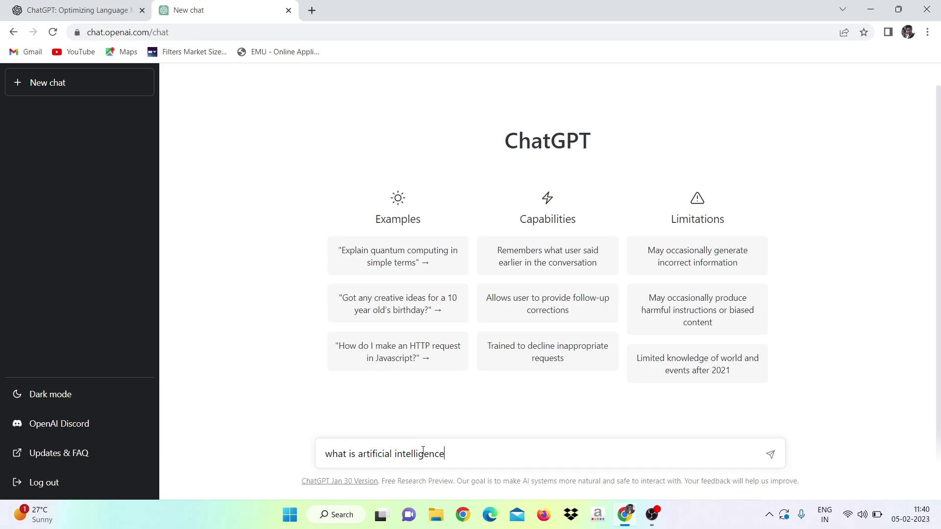
key("Return")
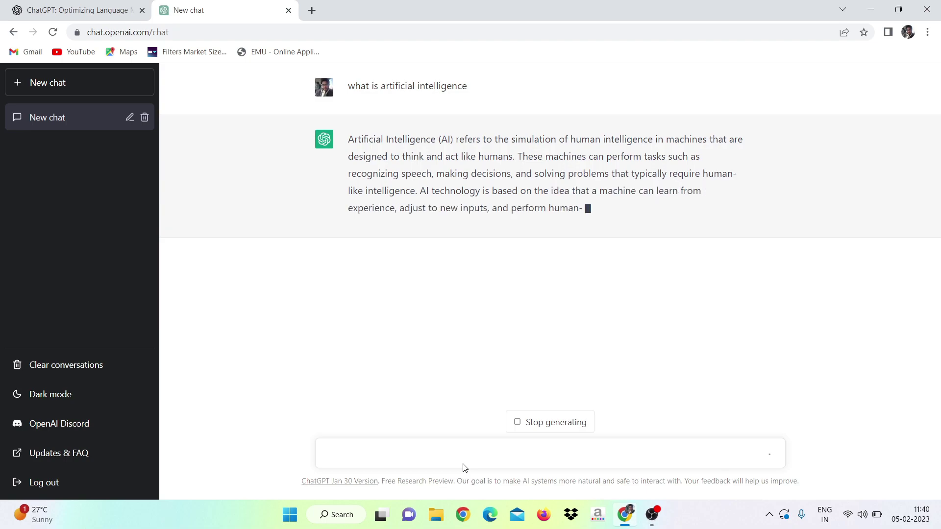
left_click_drag(347, 141, 642, 228)
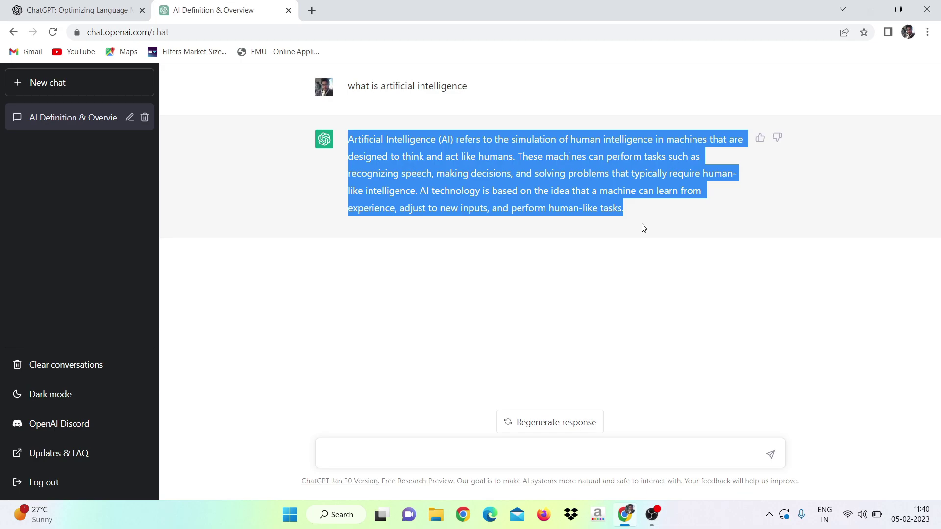
left_click(885, 5)
left_click(666, 515)
type("Artificial Intelligence (AI) refers to the simulation of human intelligence in machines that are designed to think and act like humans. These machines can perform tasks such as recognizing speech, making decisions, and solving problems that typically require human-like intelligence. AI technology is based on the idea that a machine can learn from experience, adjust to new inputs, and perform human-like tasks.")
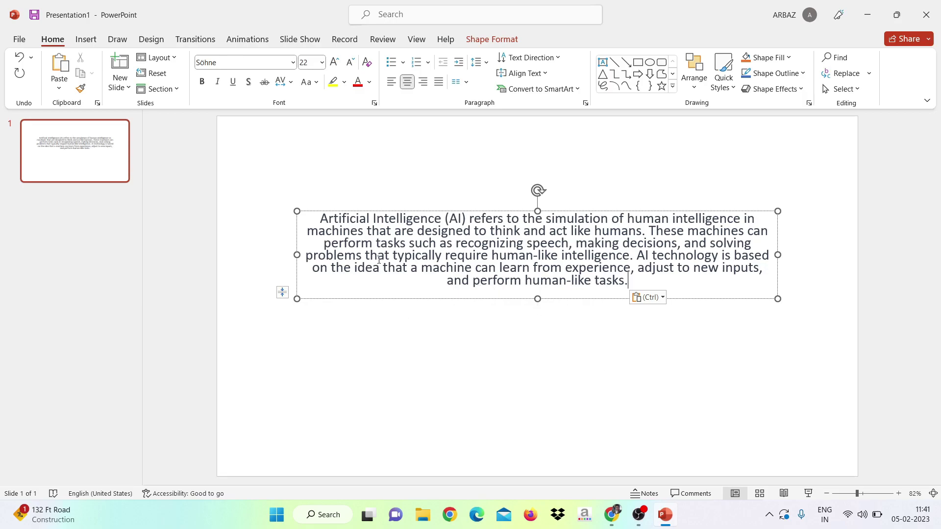
Save the pasted AI definition text box as a picture.
left_click(501, 299)
right_click(502, 302)
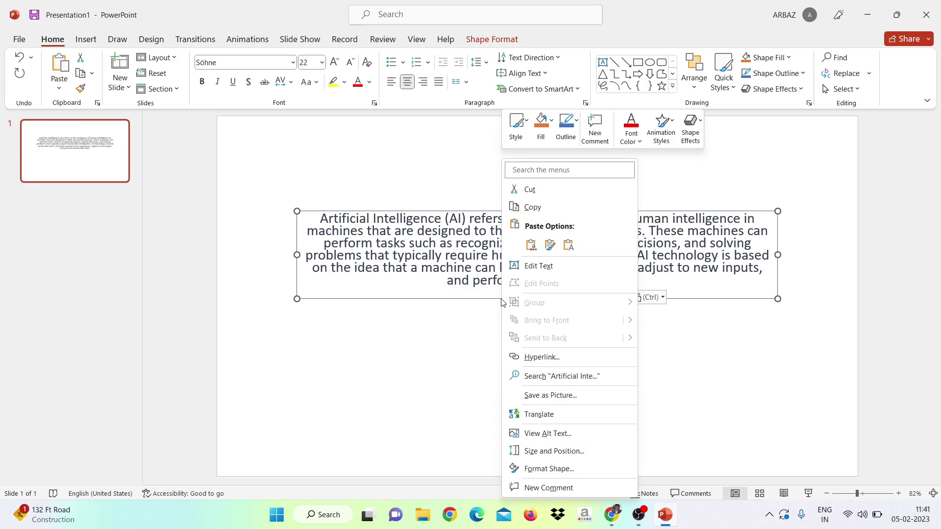
left_click(564, 395)
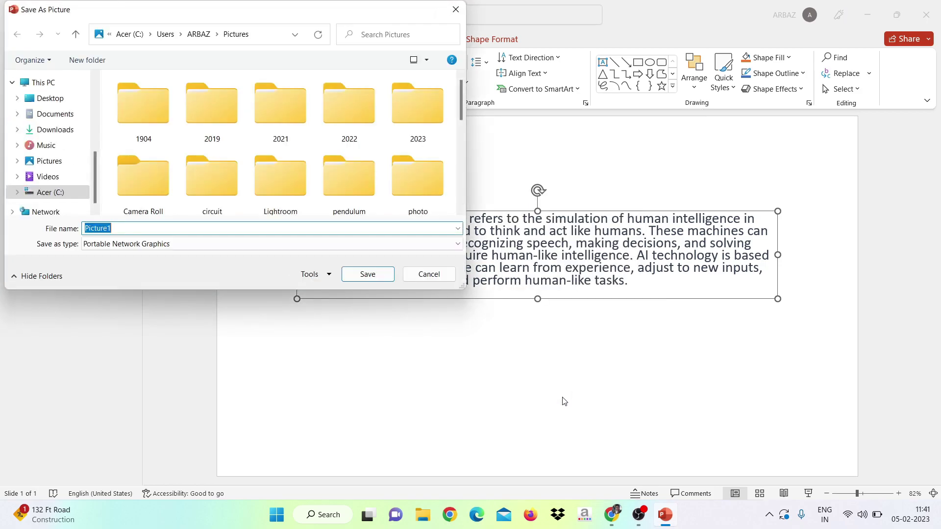
Save Picture1.png and import it into Creality Slicer as a 120 × 23.1 × 3.2 mm plate.
left_click(371, 276)
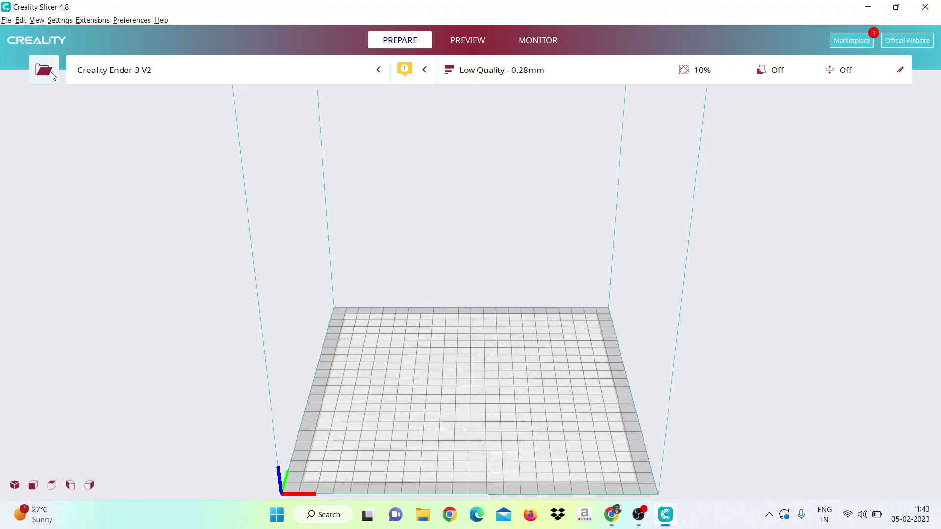
left_click(46, 71)
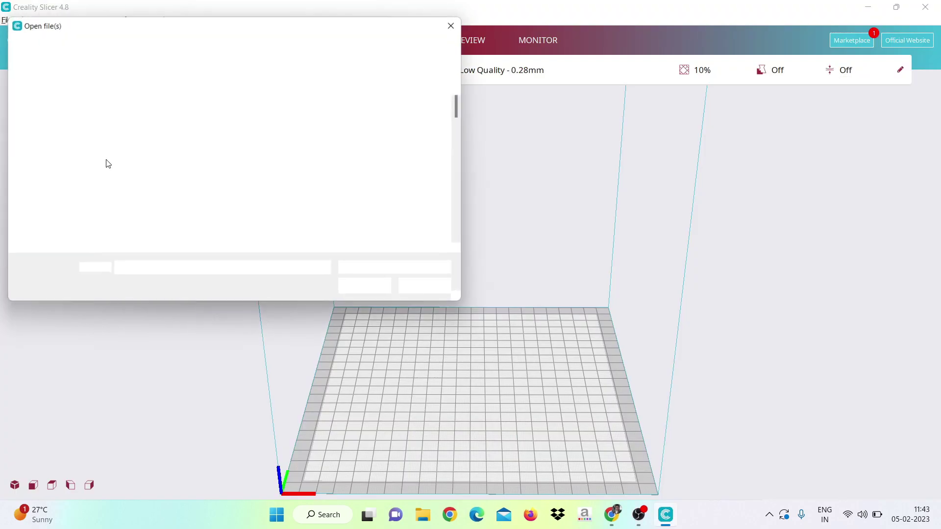
scroll(236, 216, "down", 5)
scroll(236, 215, "down", 5)
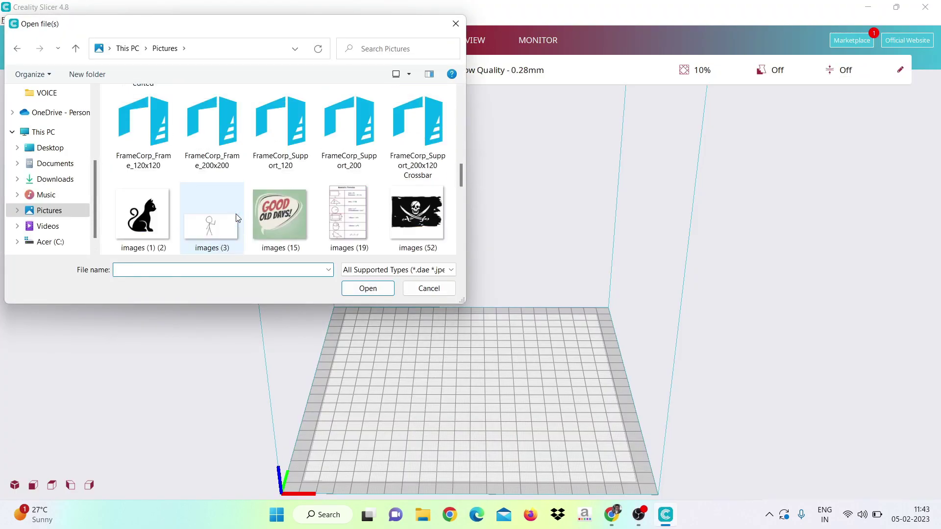
scroll(236, 215, "down", 5)
scroll(236, 215, "down", 3)
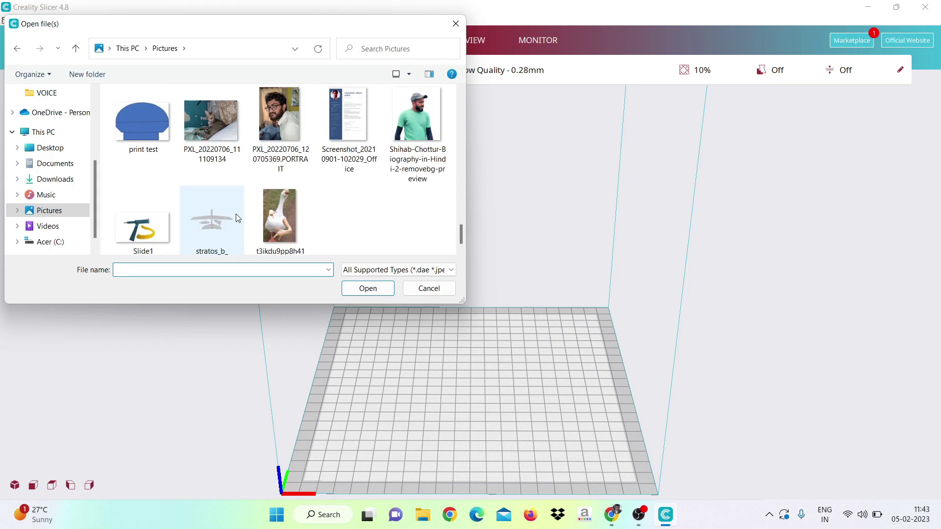
scroll(236, 214, "up", 2)
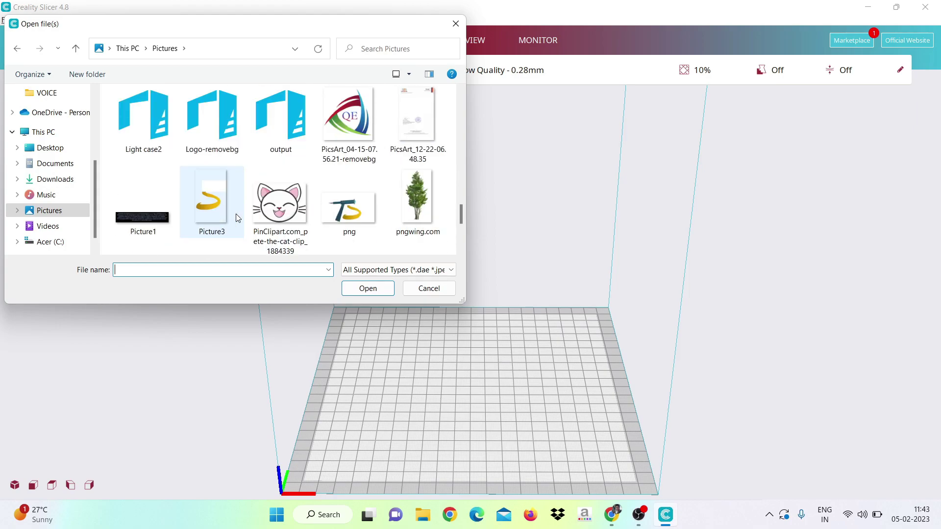
double_click(129, 219)
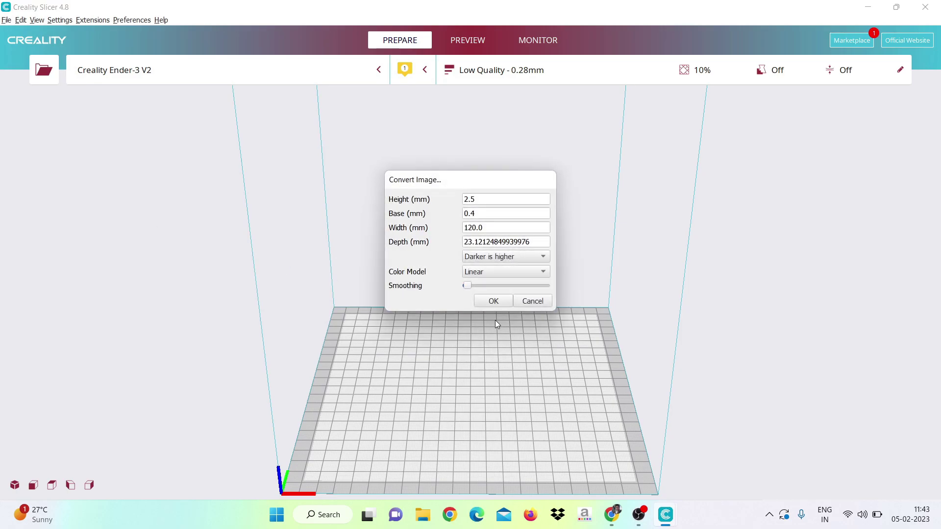
left_click(486, 302)
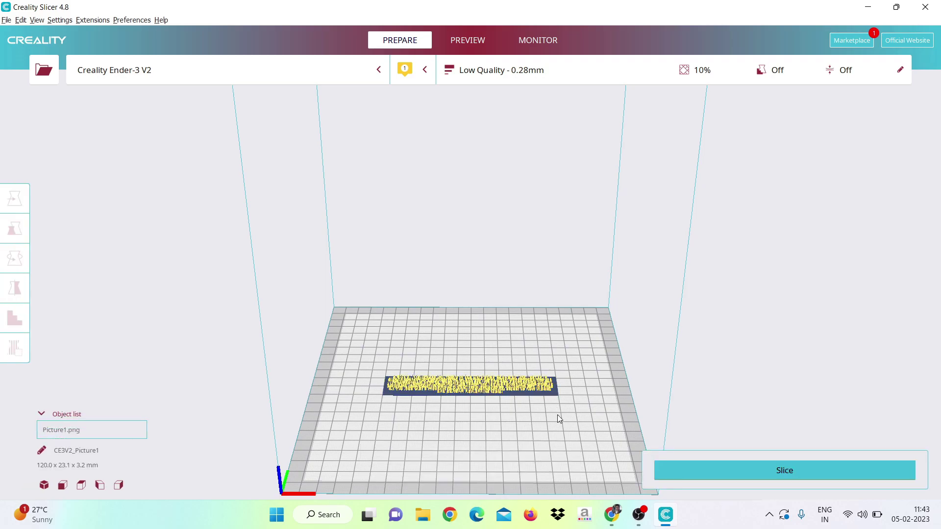
Scale the text plate to 1 mm height, with uniform scaling off to keep 120 mm width.
left_click_drag(558, 415, 560, 453)
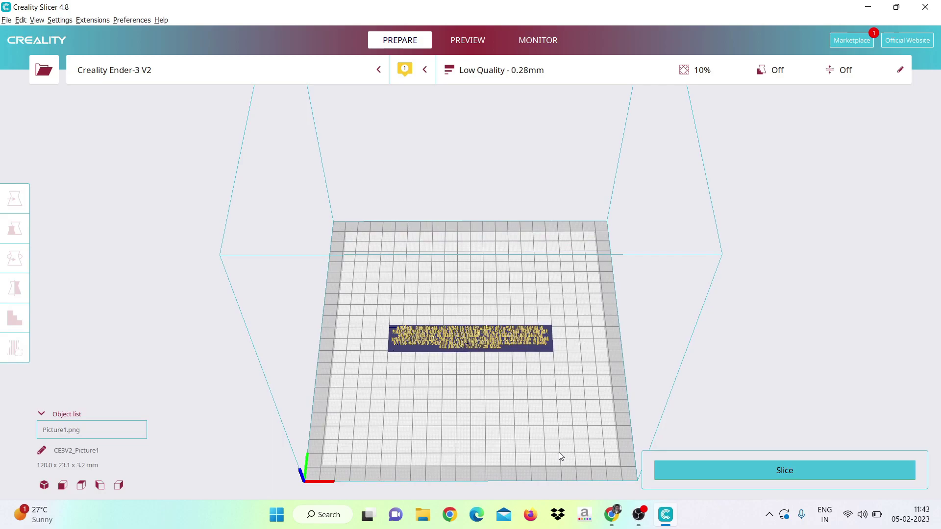
left_click(461, 327)
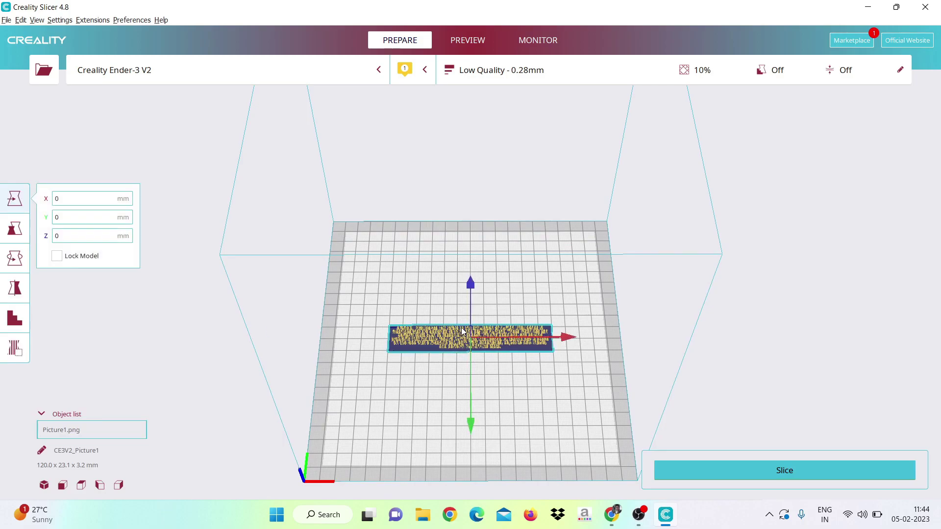
left_click(17, 228)
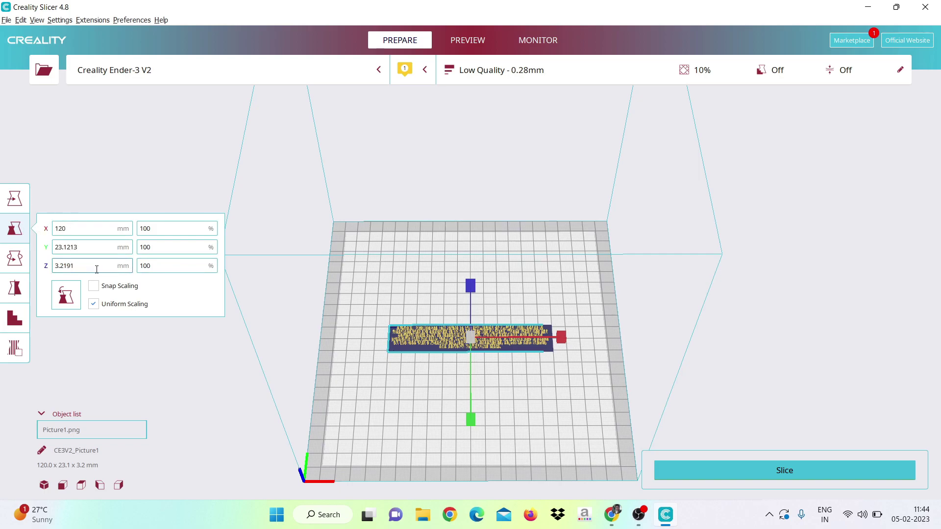
key("Tab")
scroll(85, 296, "up", 3)
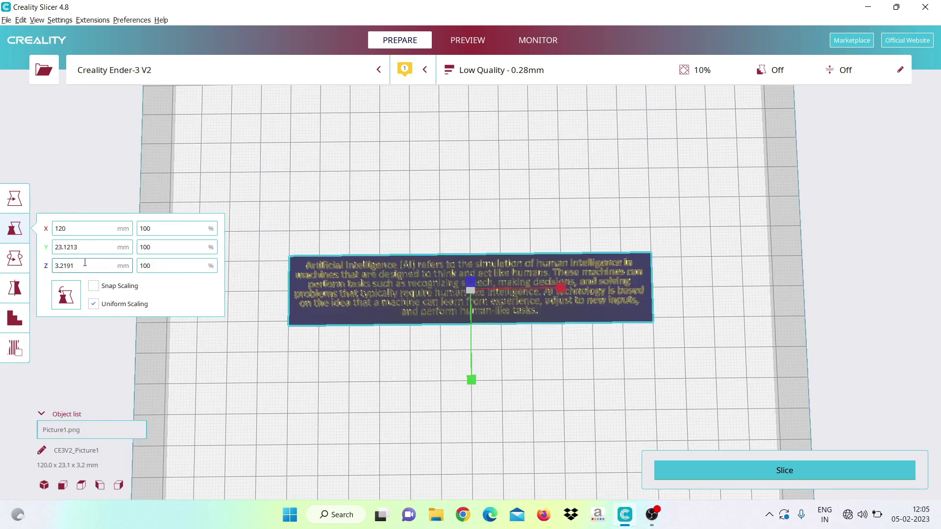
left_click(94, 286)
left_click(94, 284)
key("Return")
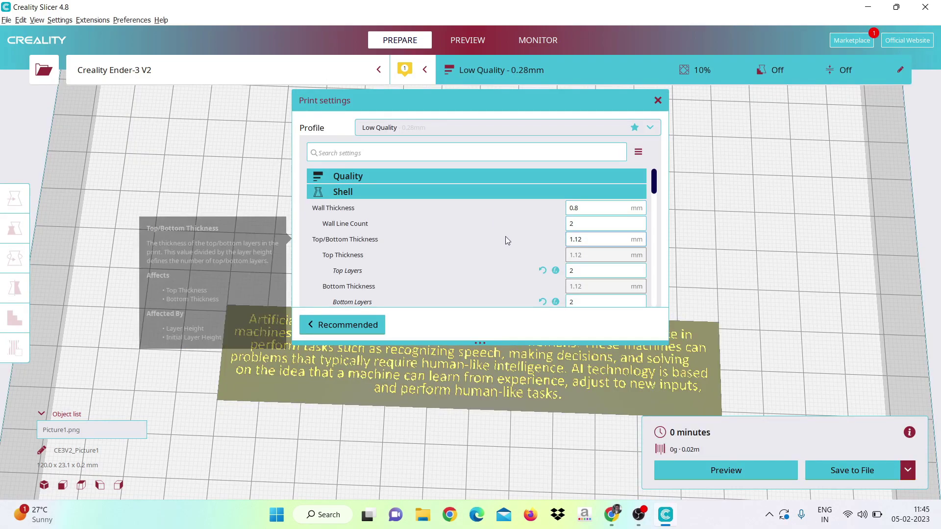
scroll(519, 240, "down", 1)
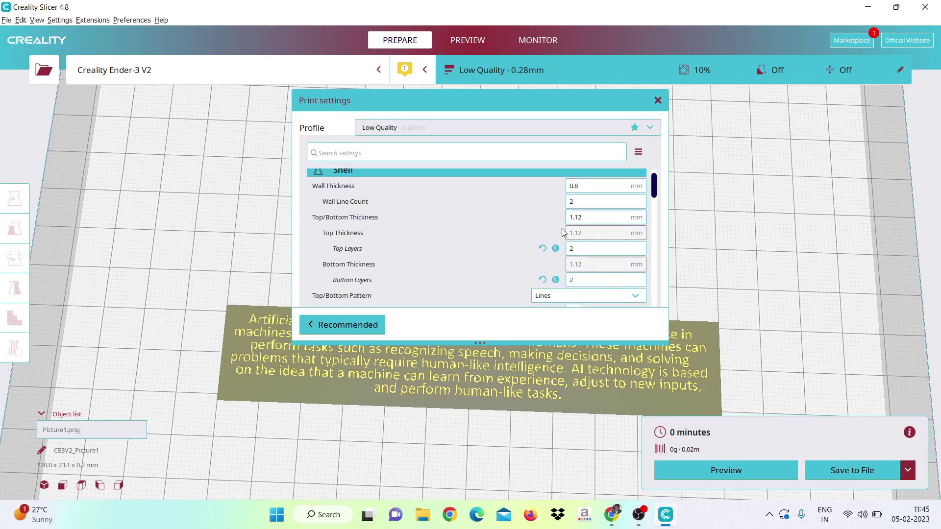
scroll(561, 235, "down", 1)
scroll(562, 234, "down", 1)
scroll(562, 235, "down", 1)
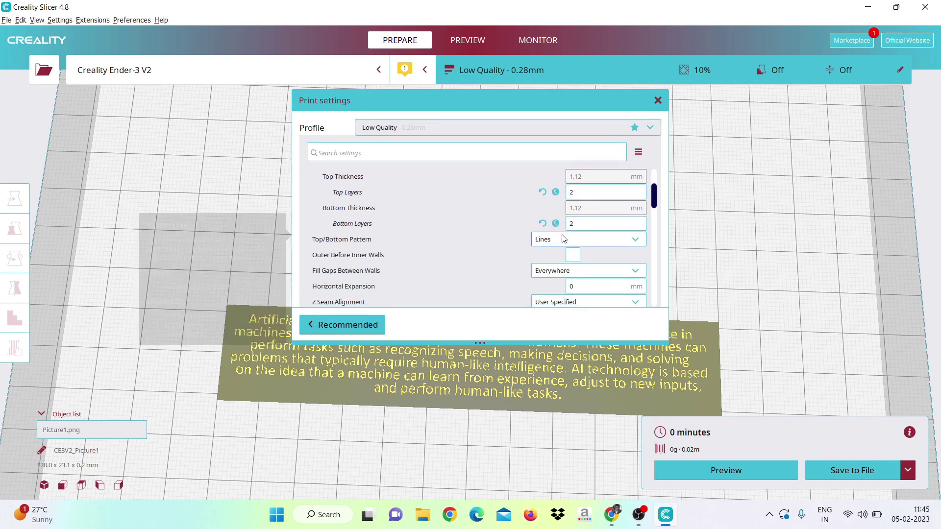
scroll(561, 234, "down", 1)
scroll(562, 235, "down", 1)
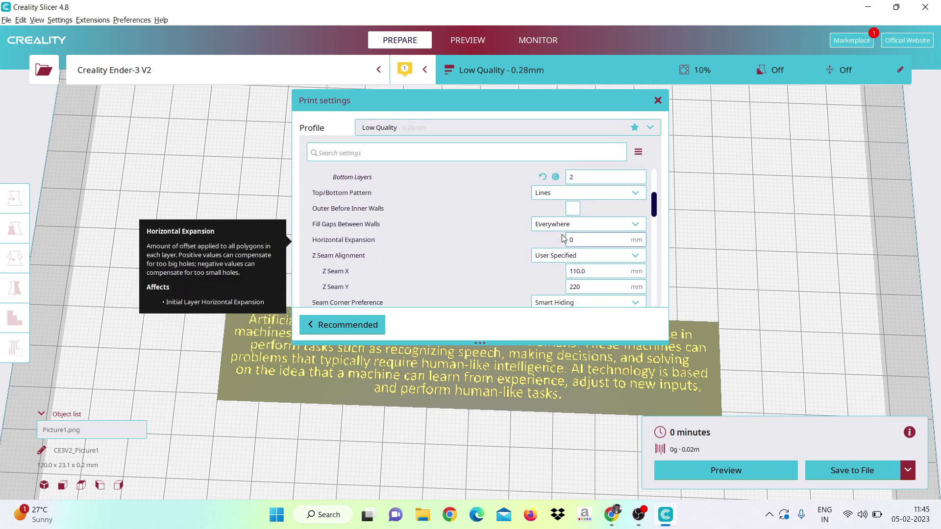
scroll(563, 234, "down", 3)
scroll(562, 234, "down", 1)
scroll(562, 234, "down", 1)
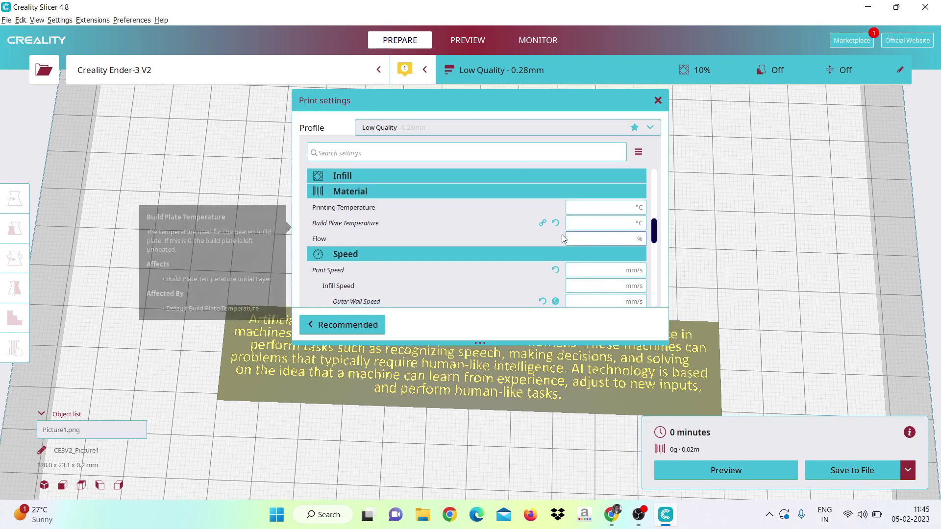
Clear the Printing Temperature value in the Material settings.
left_click(584, 208)
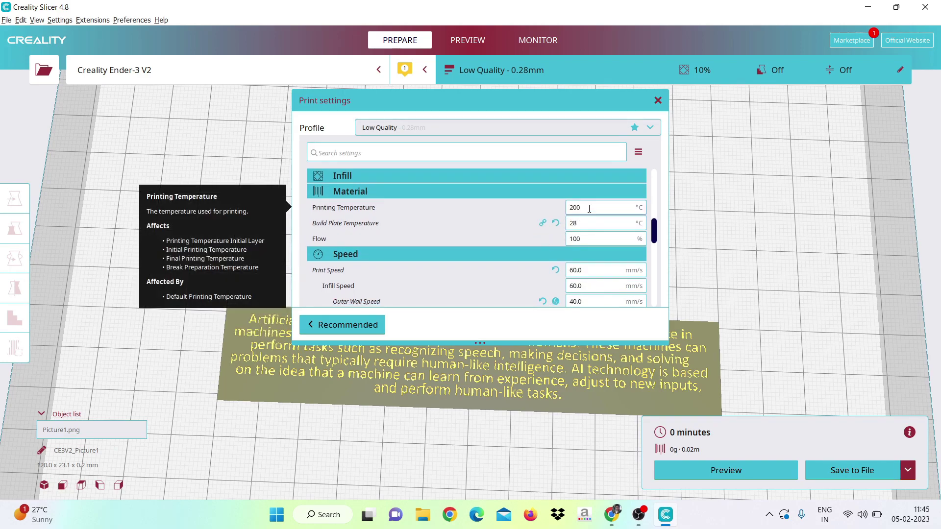
key("BackSpace")
key("BackSpace")
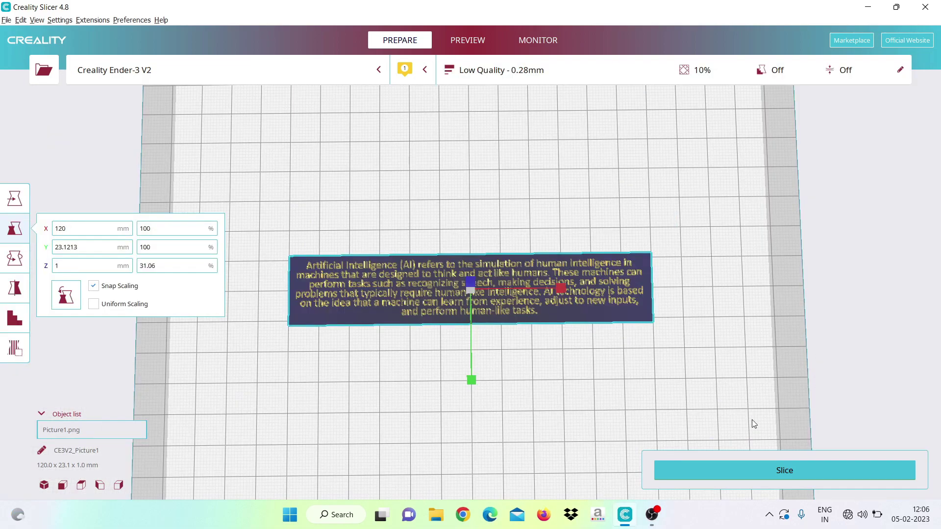
Slice the 1 mm plate and save CE3V2_Picture1.gcode to the USB drive.
left_click(765, 466)
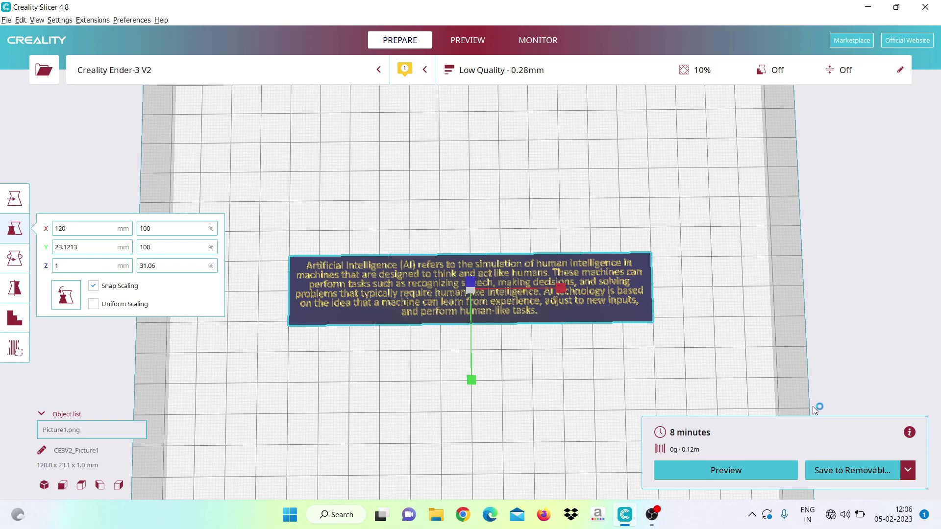
left_click(824, 464)
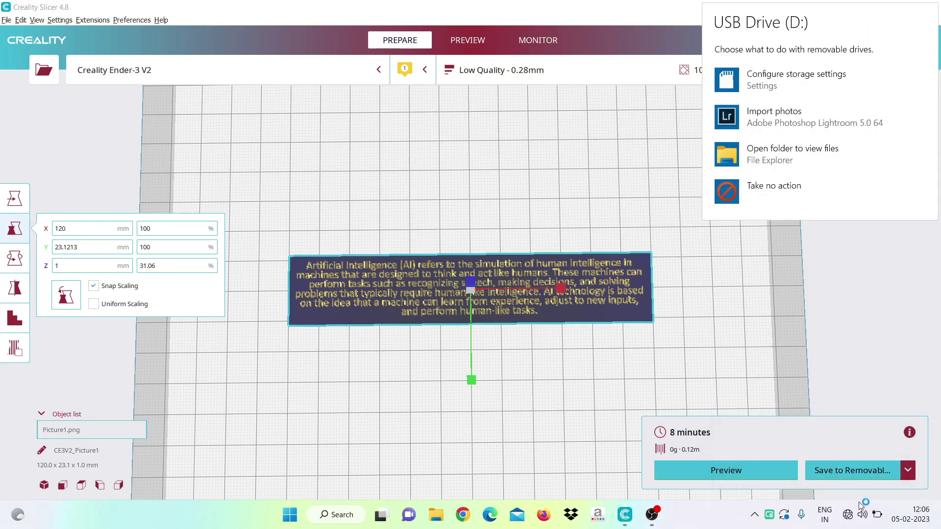
left_click(845, 471)
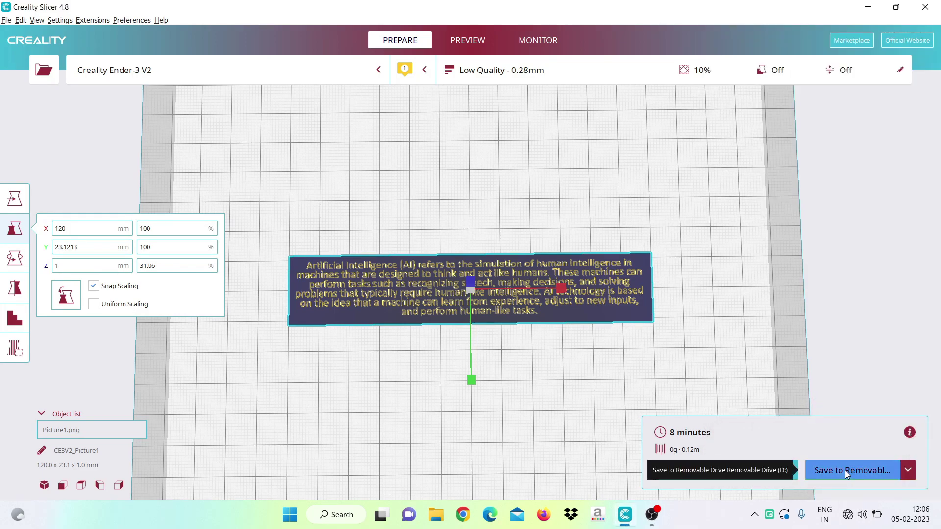
left_click(855, 465)
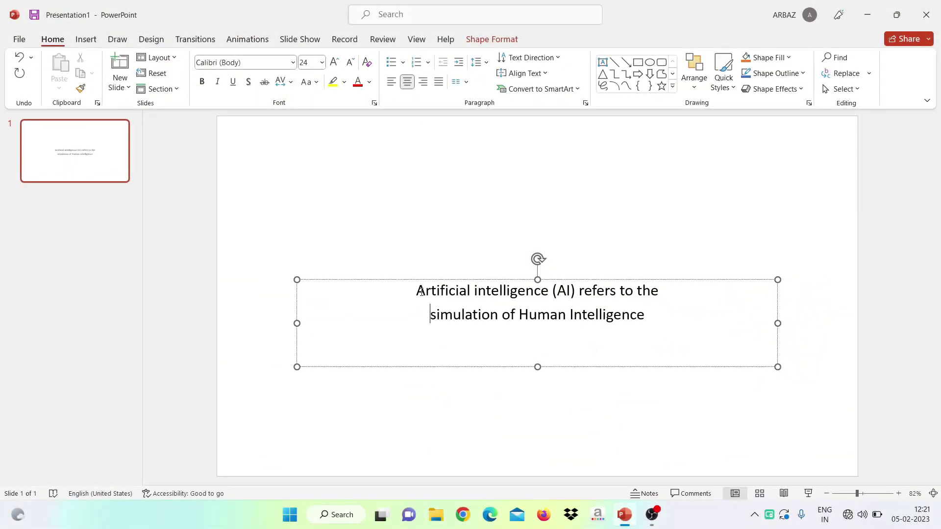
Enlarge the two-line text's font size to 36 pt.
left_click_drag(487, 294, 643, 338)
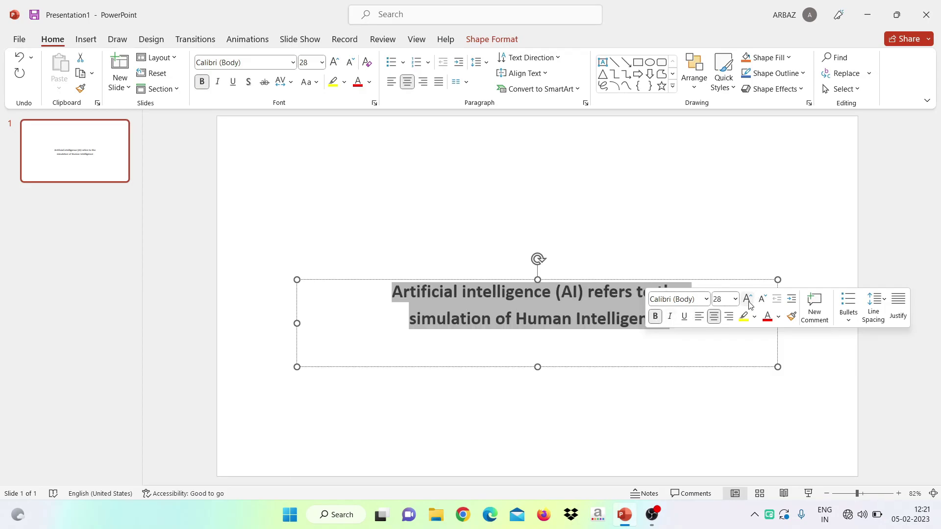
left_click(748, 303)
left_click(749, 304)
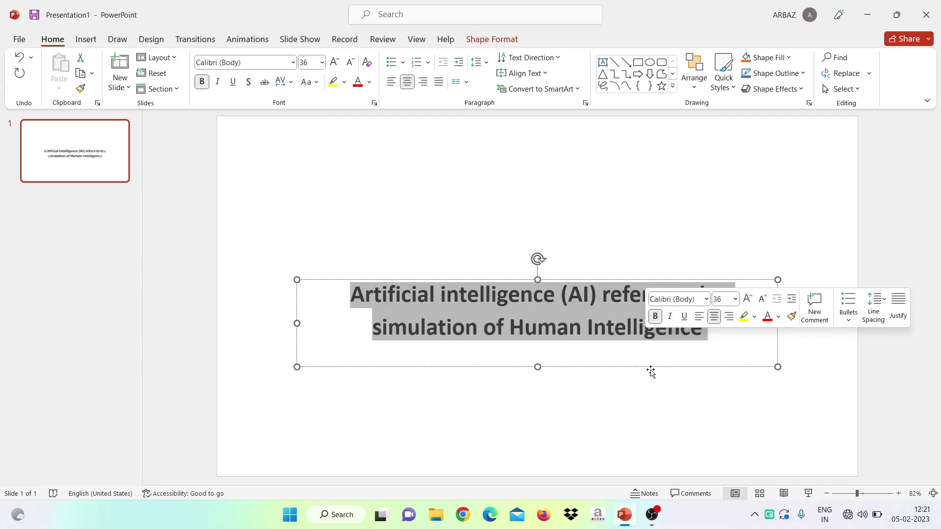
Save the text box as the PNG picture Picture2.
right_click(441, 368)
left_click(503, 267)
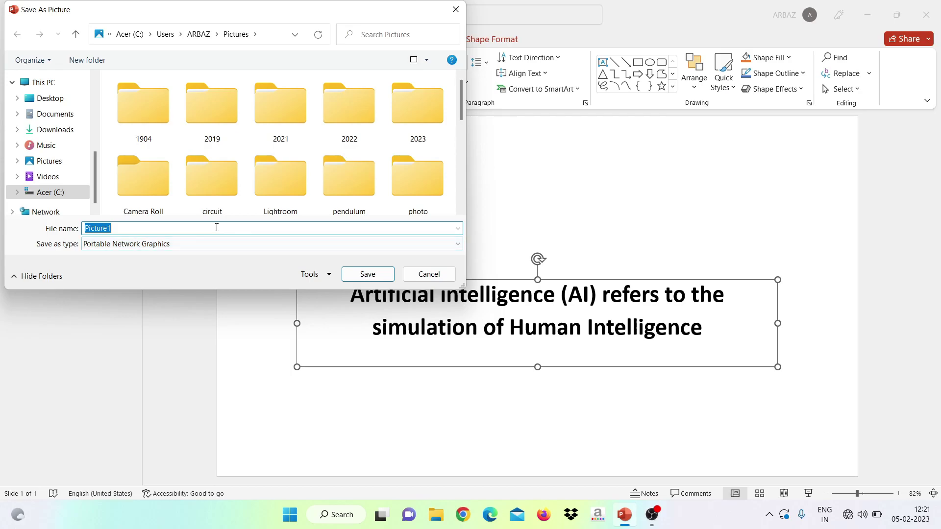
key("BackSpace")
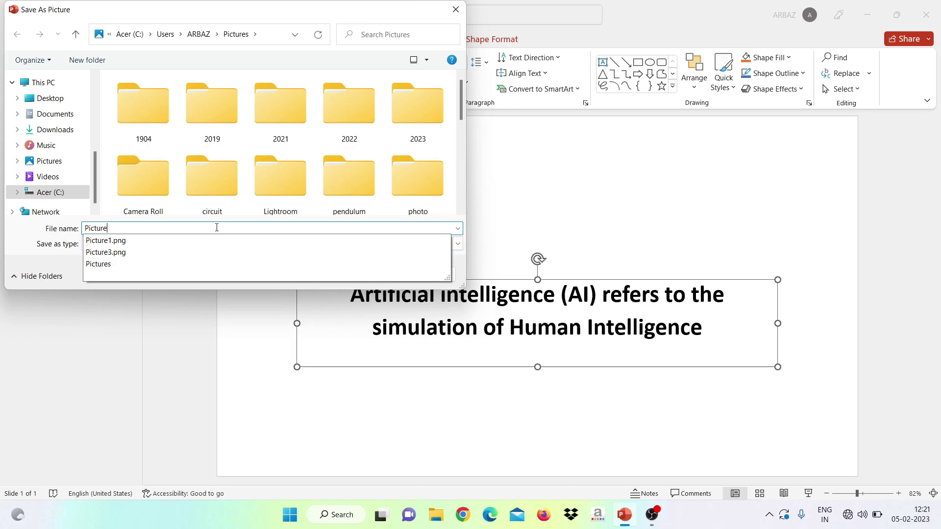
type("2")
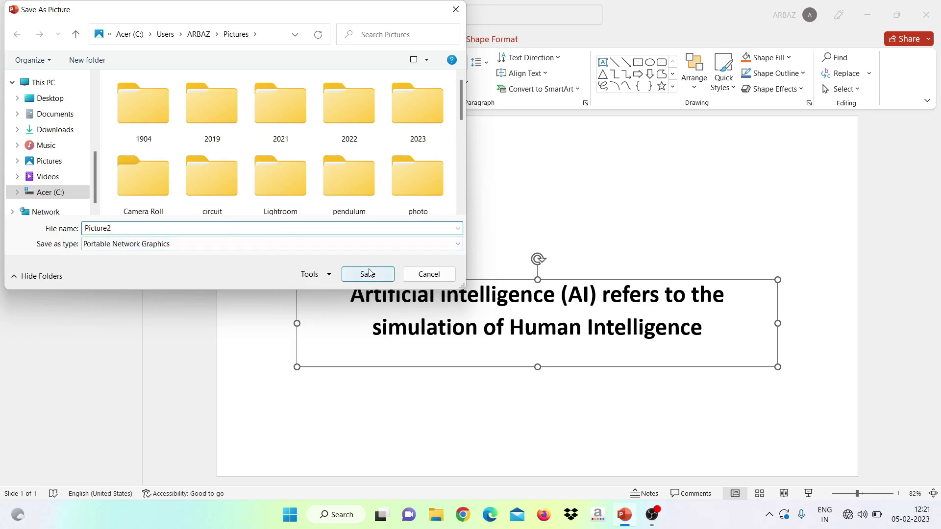
left_click(369, 274)
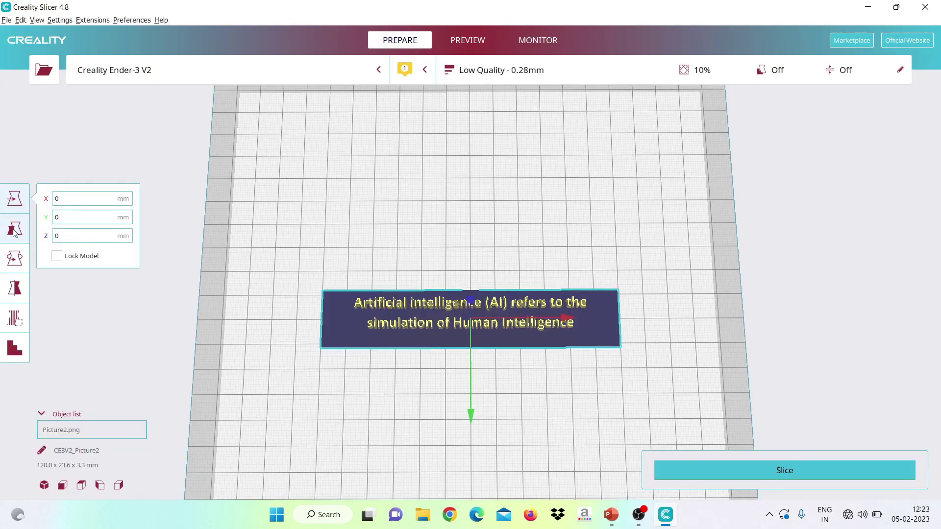
Set the Picture2 plate to 1 mm thickness (120 × 23.6 mm) and slice it.
left_click(14, 231)
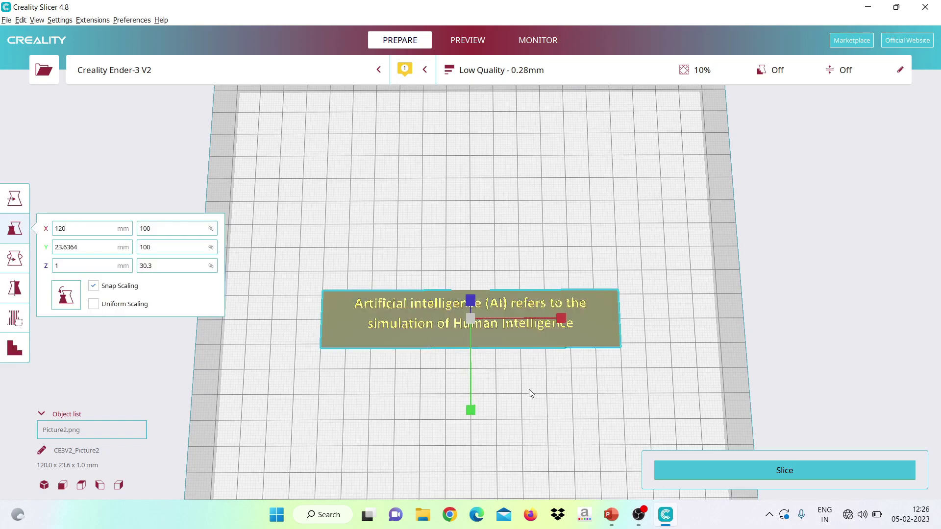
mouse_move(528, 393)
left_mouse_down()
mouse_move(514, 351)
mouse_move(543, 399)
mouse_move(513, 400)
left_mouse_up()
left_click(747, 467)
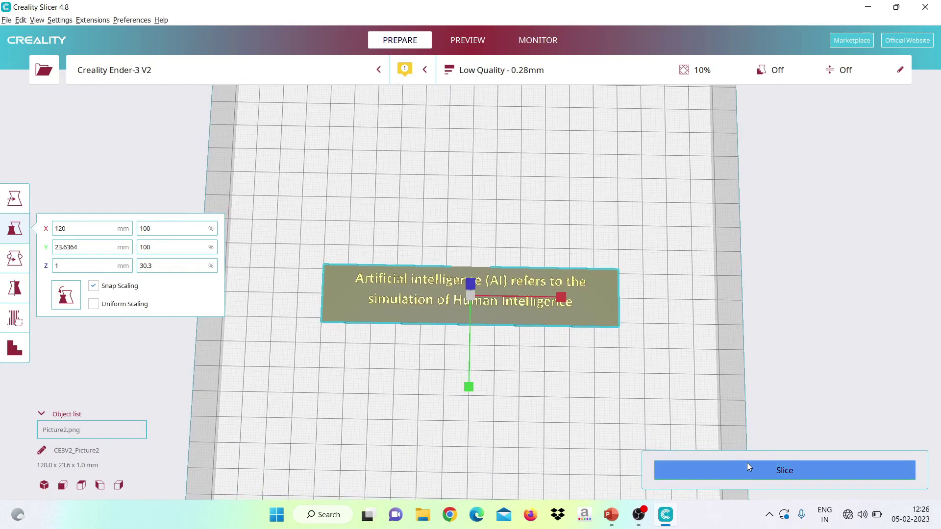